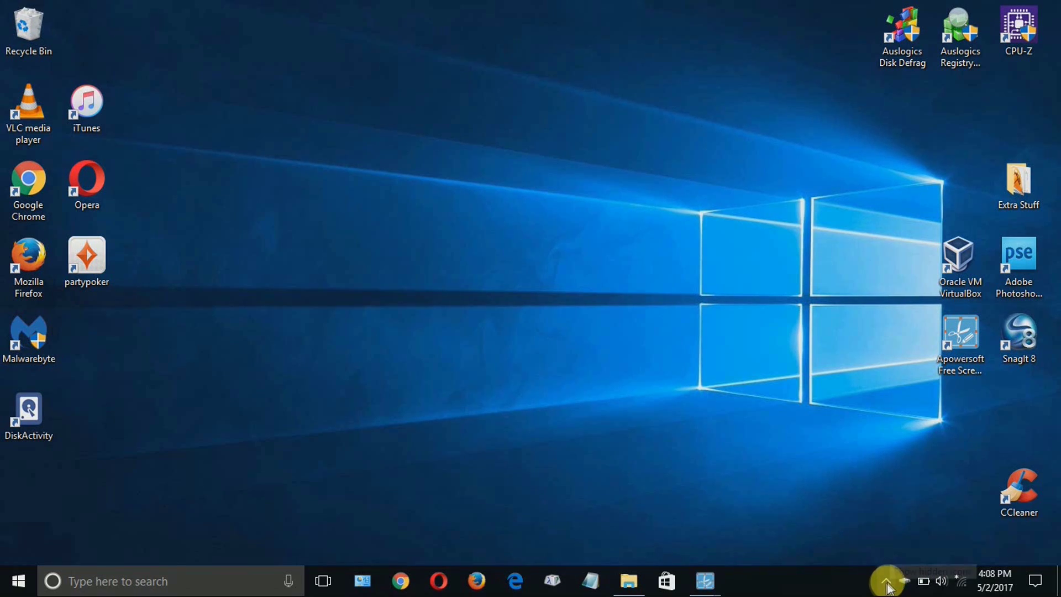
pyautogui.click(887, 583)
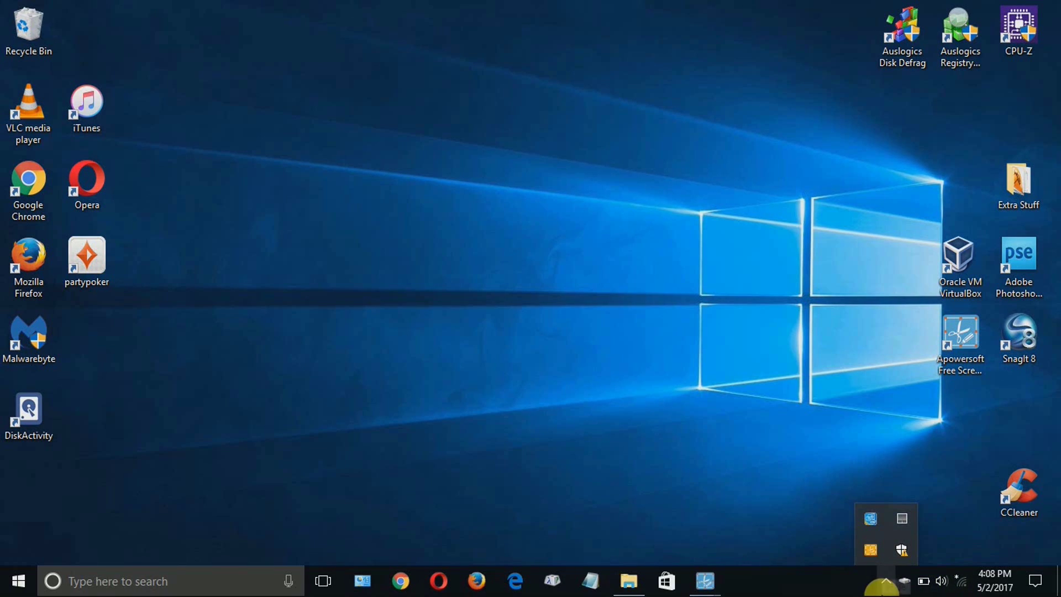
pyautogui.rightClick(903, 550)
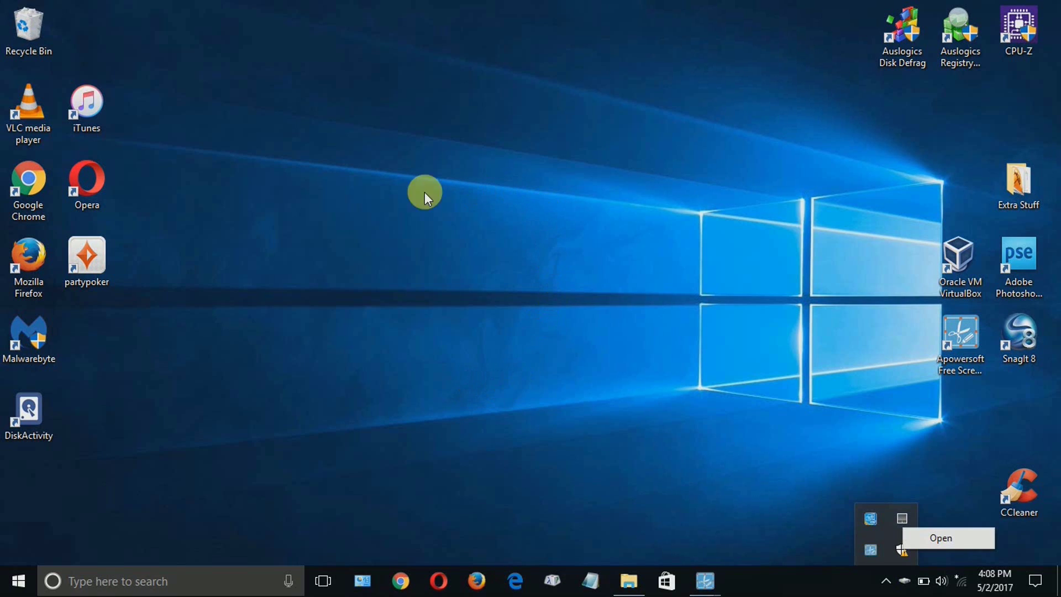
pyautogui.click(14, 578)
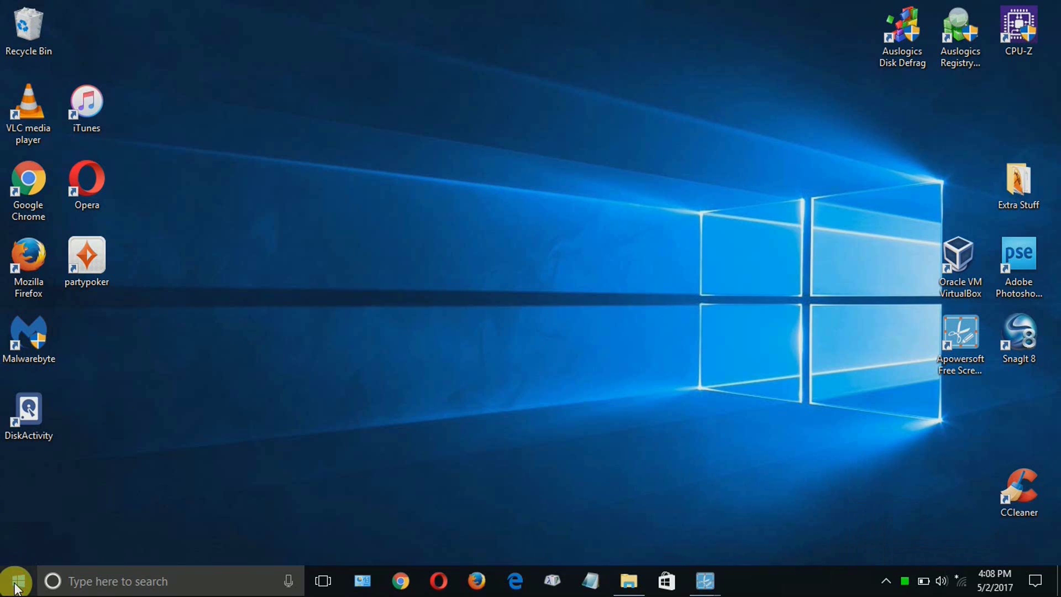
# Step: Open Windows Defender Security Center from the installed apps and view the names of its navigation sections
pyautogui.click(16, 584)
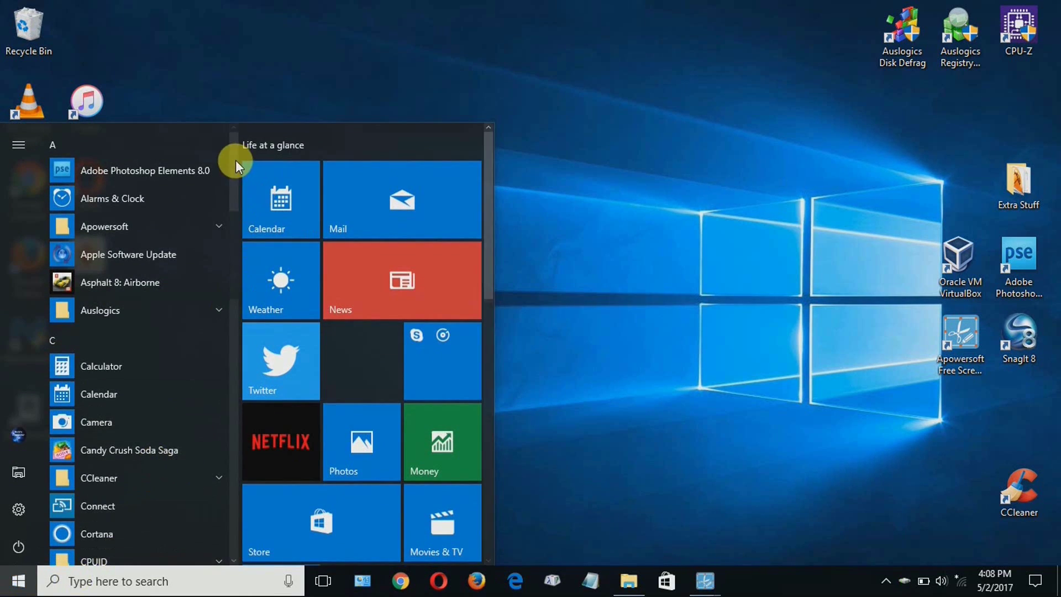
pyautogui.moveTo(234, 150); pyautogui.dragTo(239, 483)
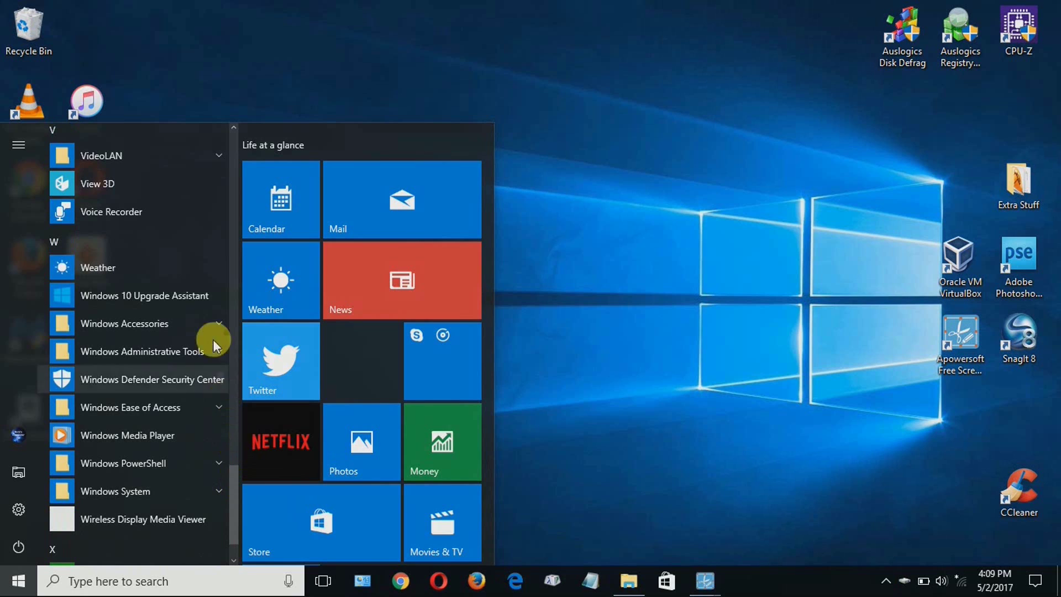
pyautogui.click(131, 389)
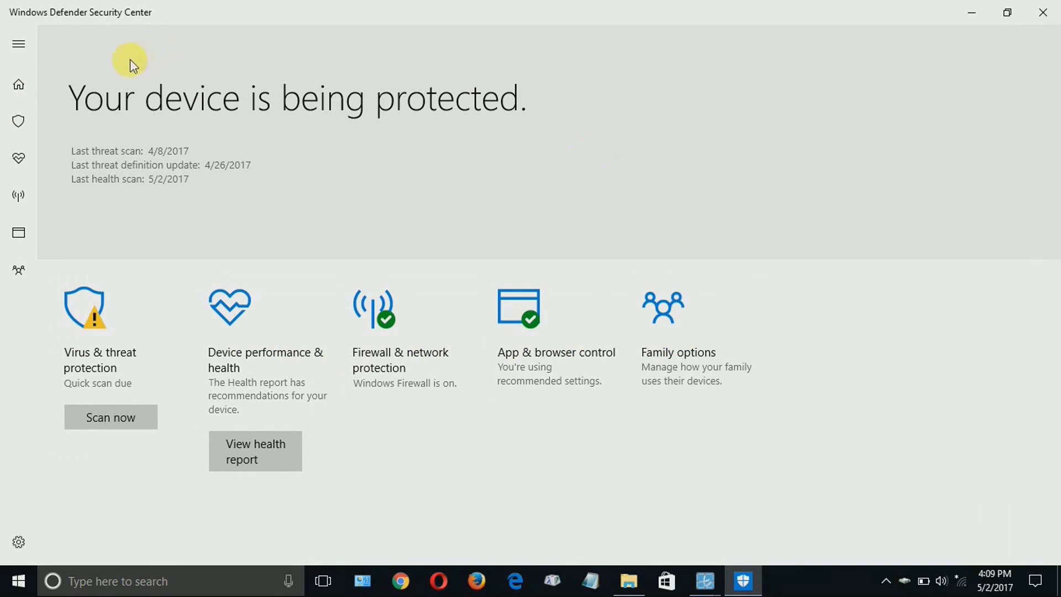
pyautogui.click(18, 45)
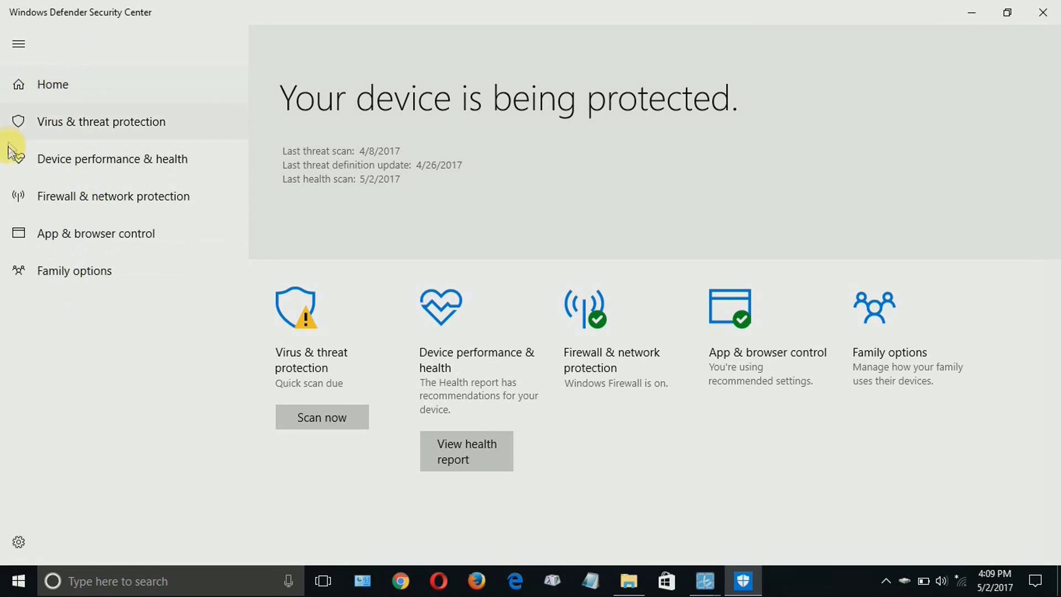
pyautogui.click(18, 45)
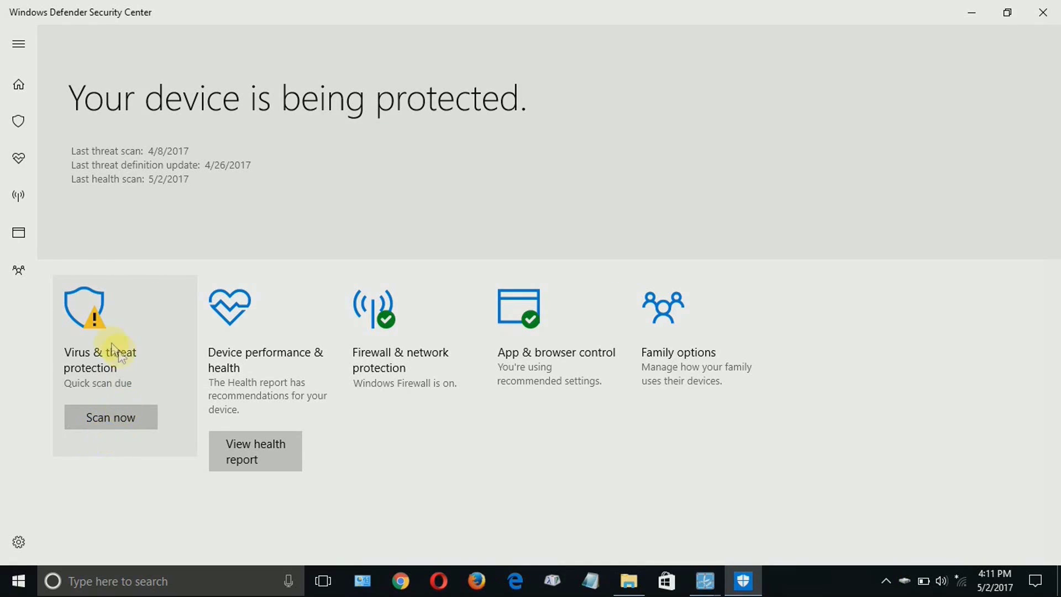
# Step: Examine the advanced scan options under Virus & threat protection and return to that section's overview
pyautogui.click(92, 352)
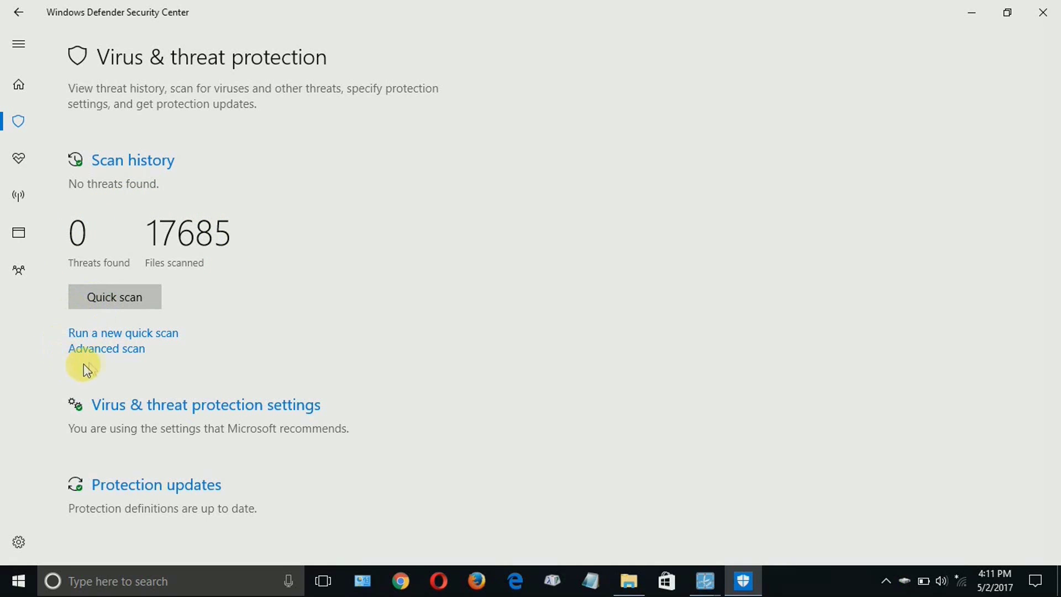
pyautogui.click(112, 350)
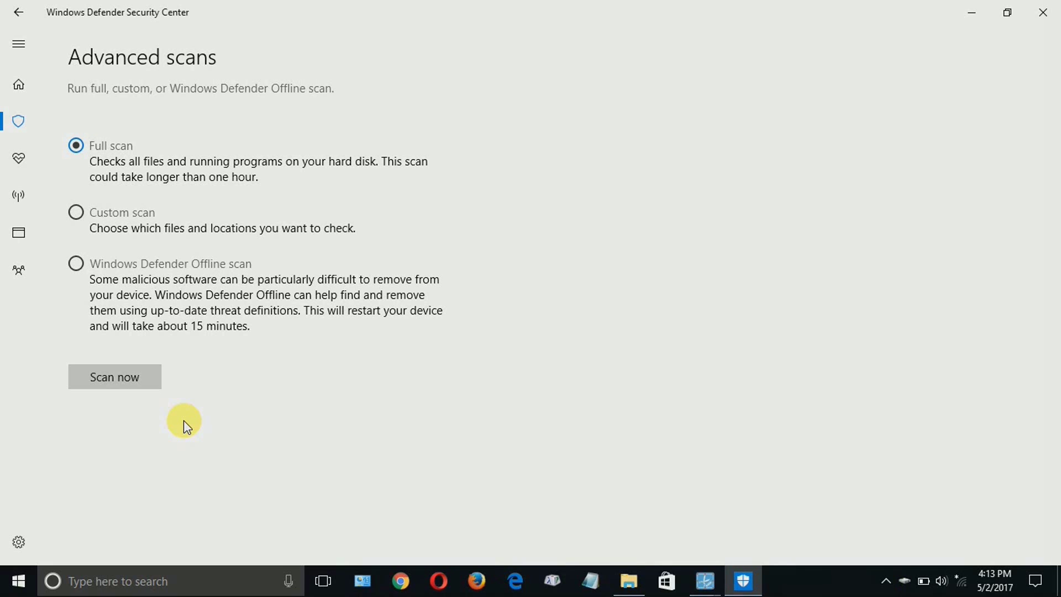
pyautogui.click(20, 17)
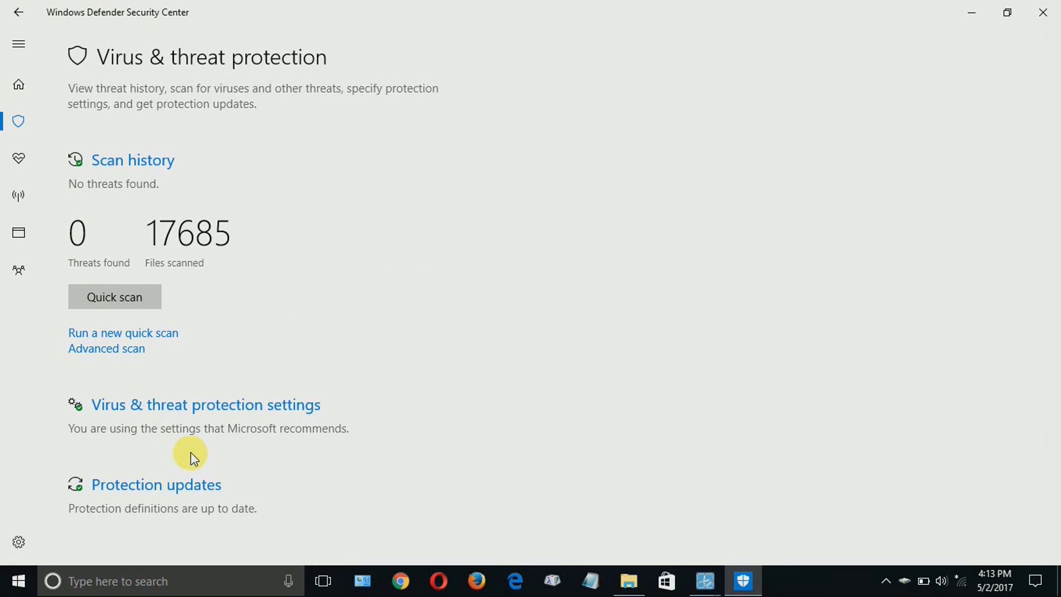
# Step: Turn off real-time protection in the Virus & threat protection settings and check the Action Center notifications
pyautogui.click(158, 406)
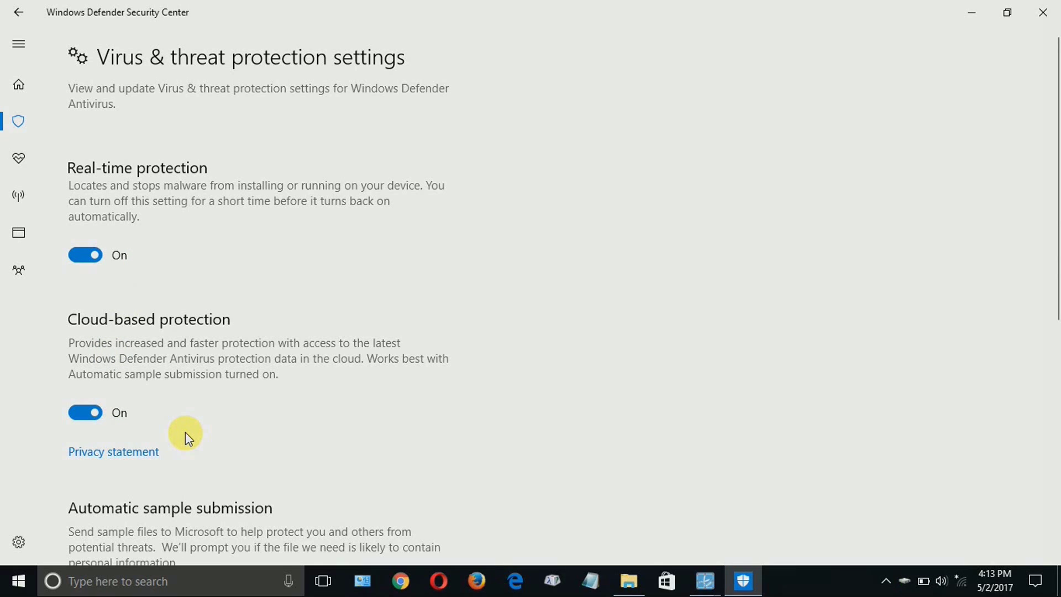
pyautogui.scroll(-5, 193, 425)
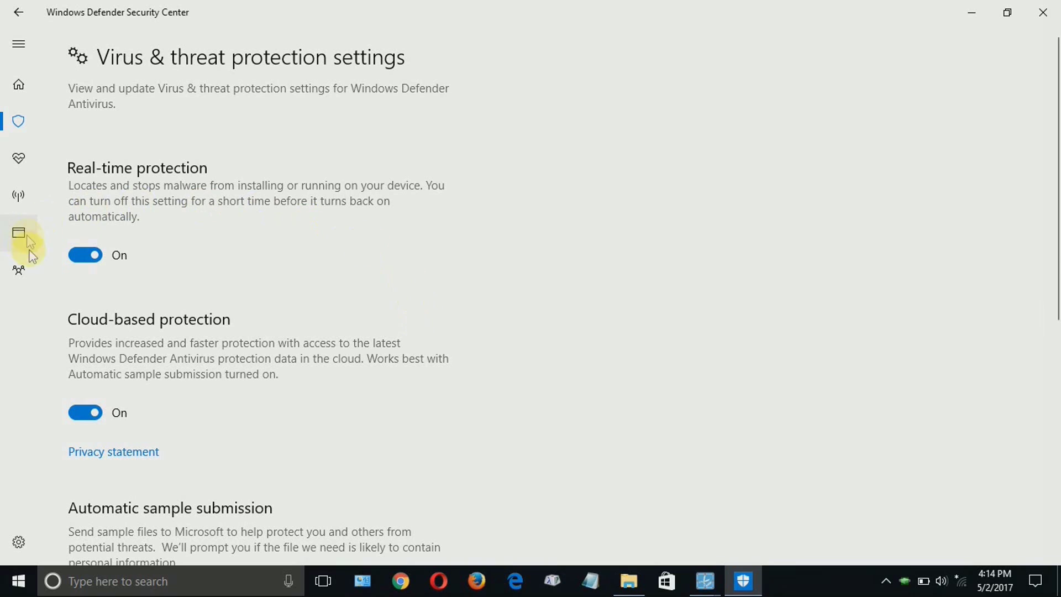
pyautogui.click(78, 256)
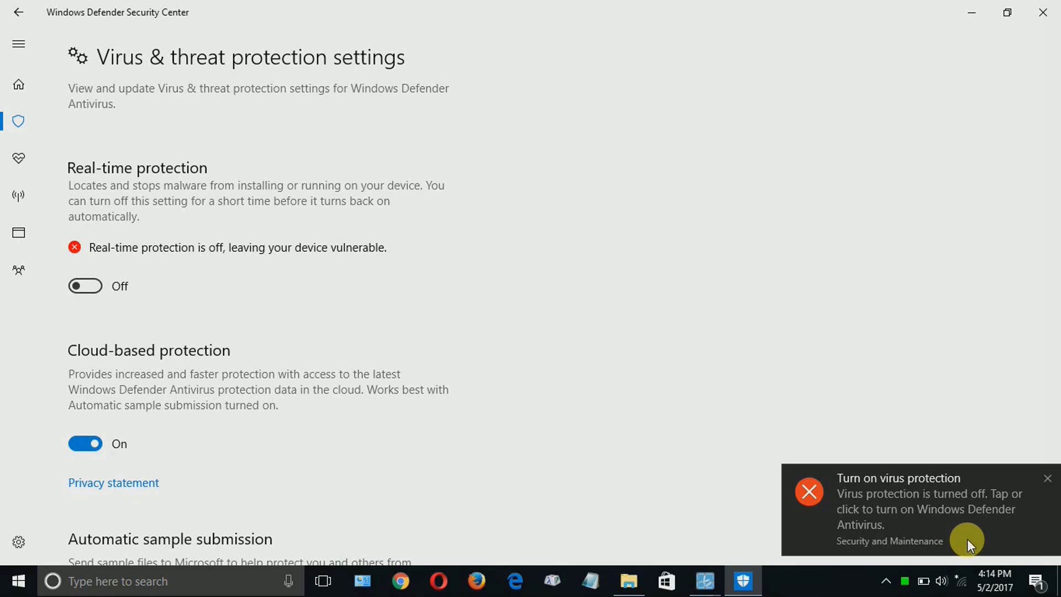
pyautogui.click(1036, 583)
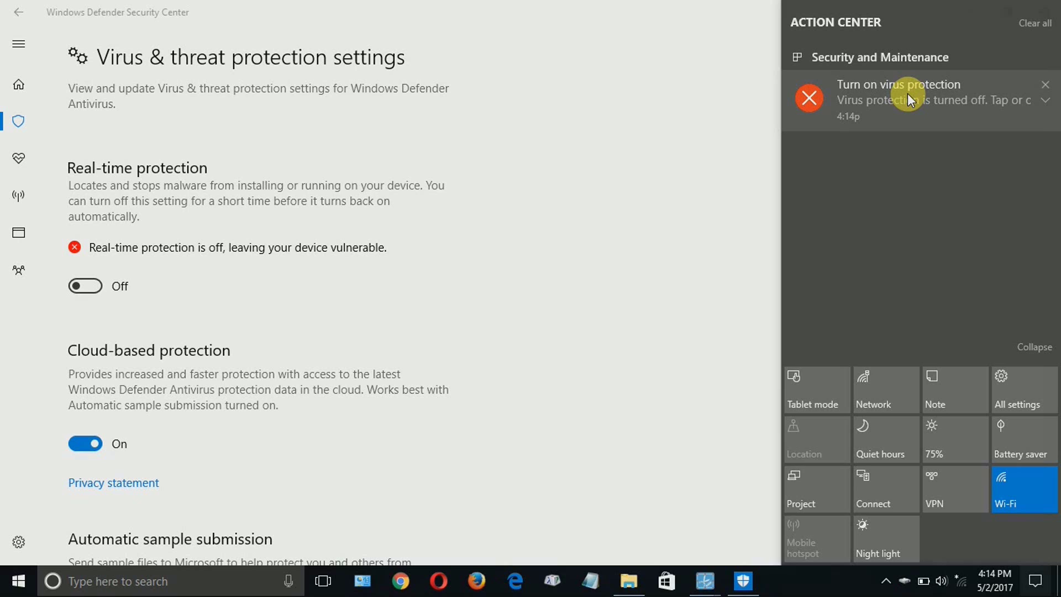
pyautogui.click(248, 289)
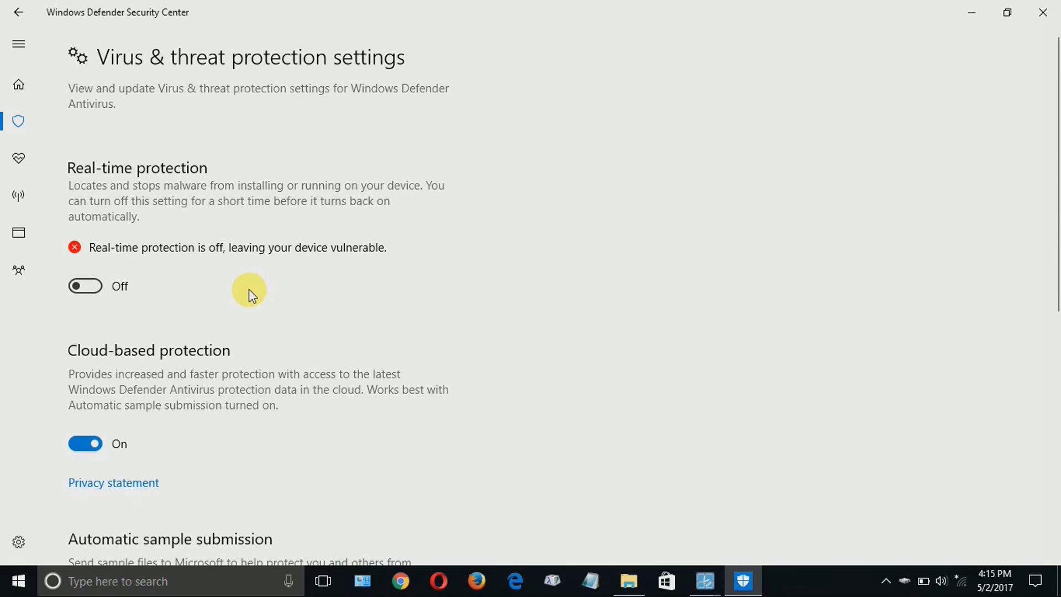
# Step: Turn off cloud-based protection and look through the remaining virus & threat protection settings
pyautogui.scroll(-3, 249, 290)
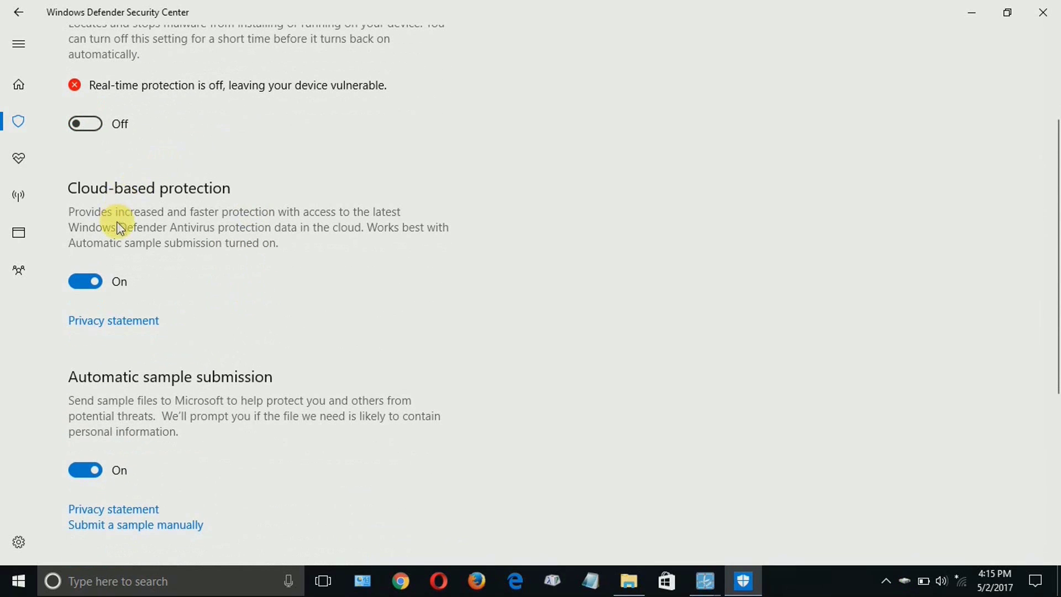
pyautogui.click(80, 283)
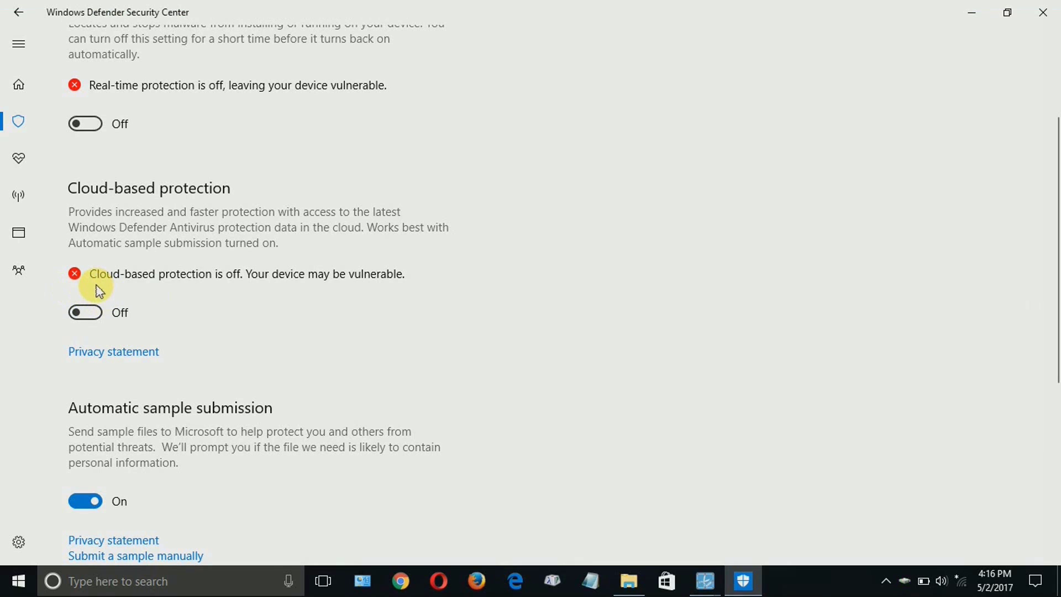
pyautogui.scroll(-5, 102, 287)
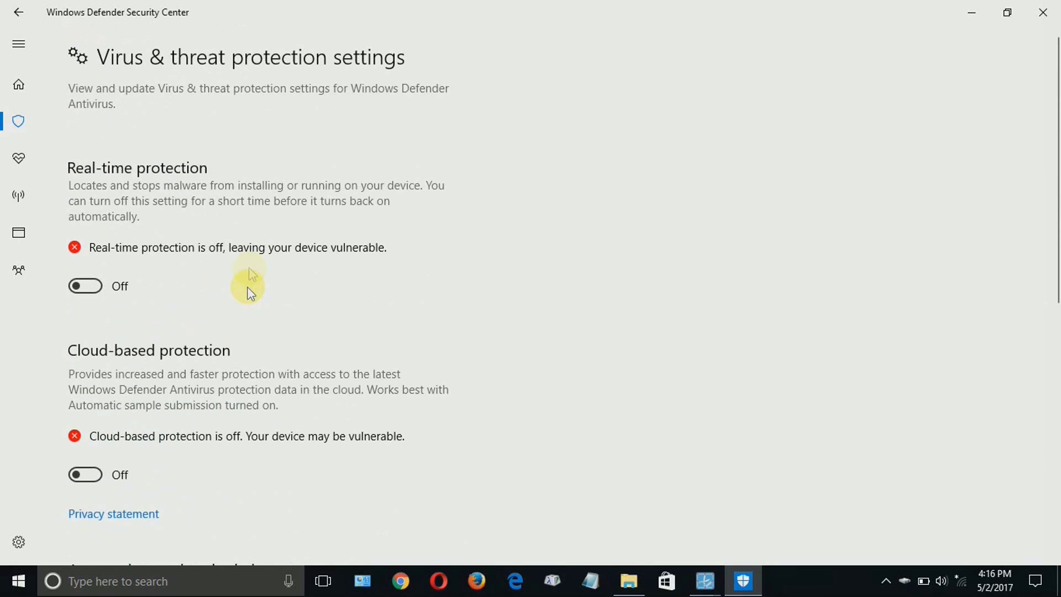
# Step: Turn real-time protection and cloud-based protection back on and leave the settings page
pyautogui.click(91, 285)
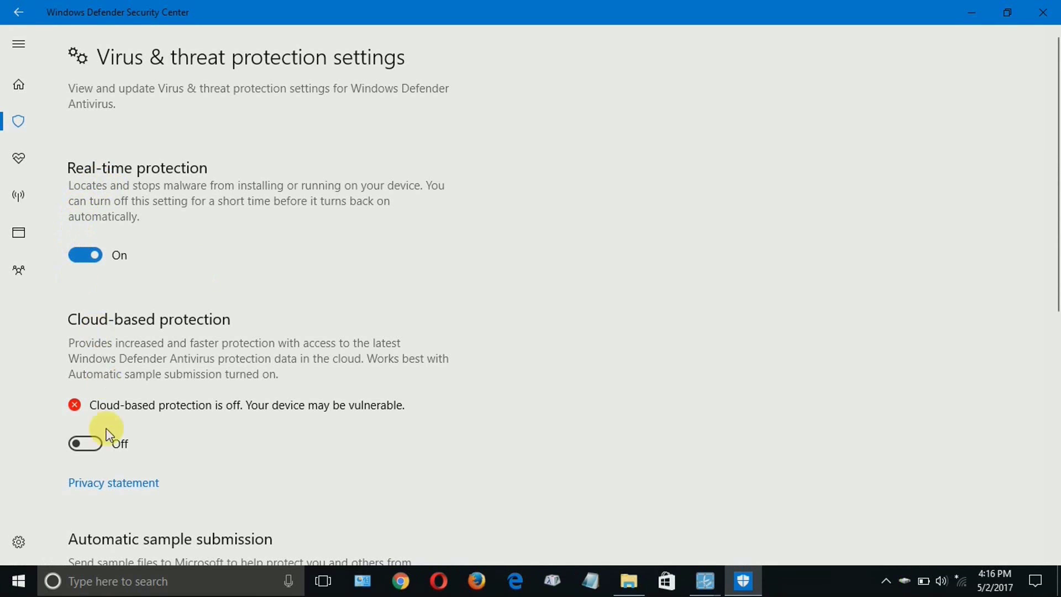
pyautogui.click(85, 443)
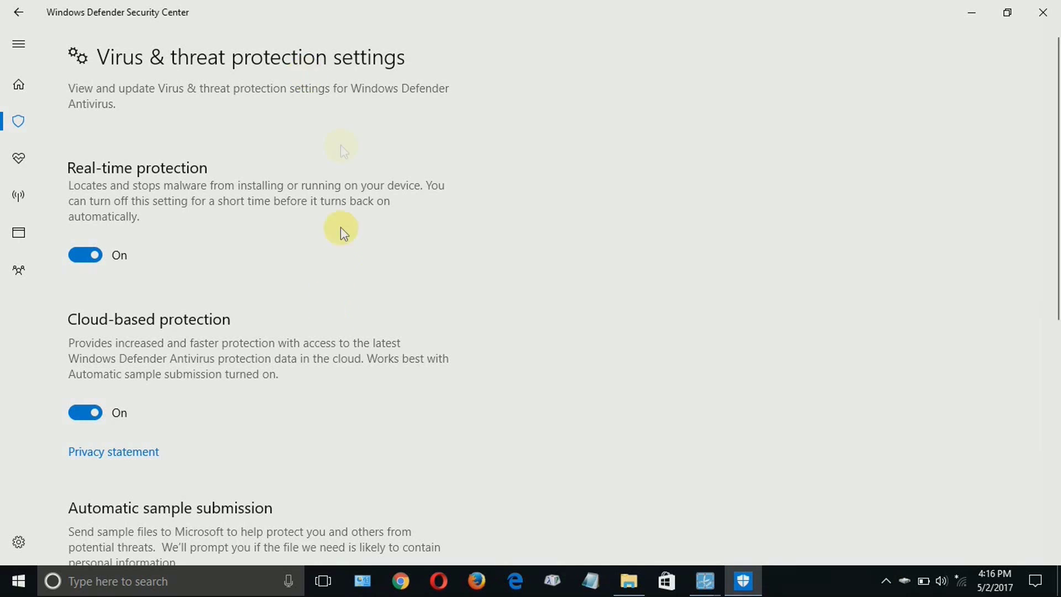
pyautogui.click(22, 15)
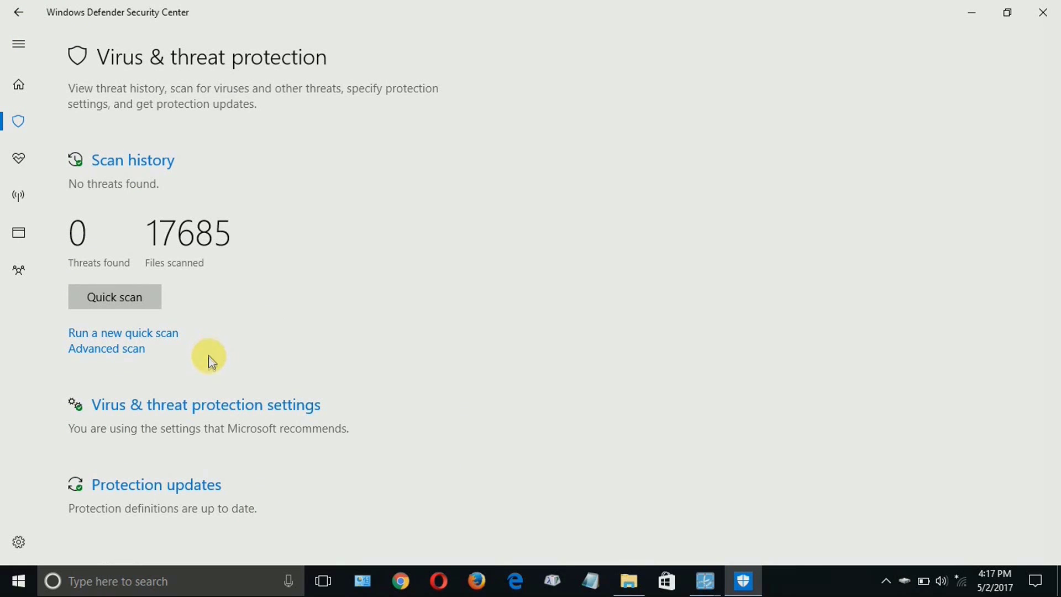
# Step: View the threat definition details under Protection updates and return to the security center's home page
pyautogui.click(140, 486)
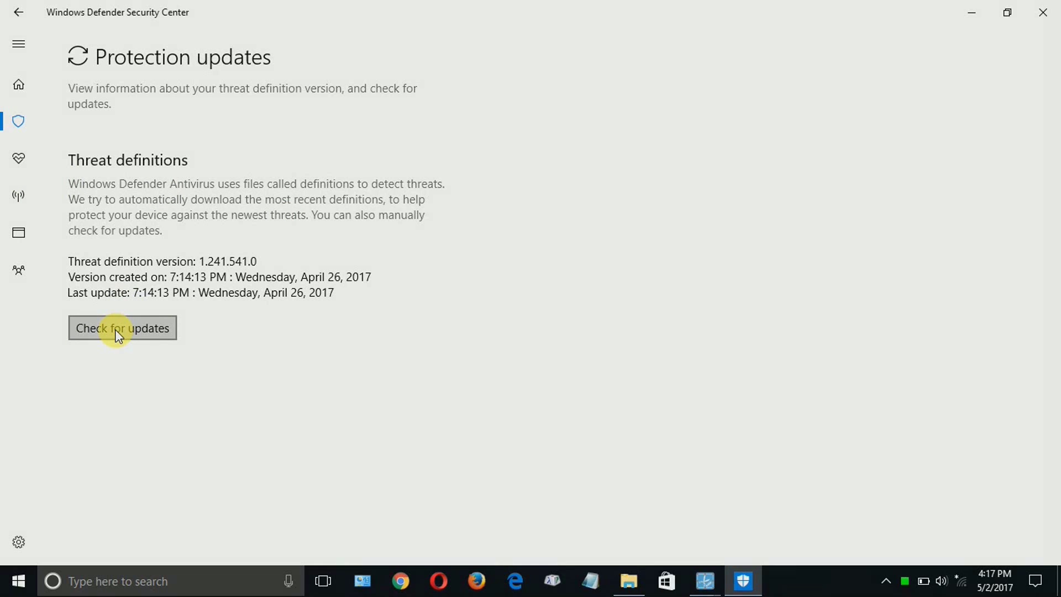
pyautogui.click(16, 16)
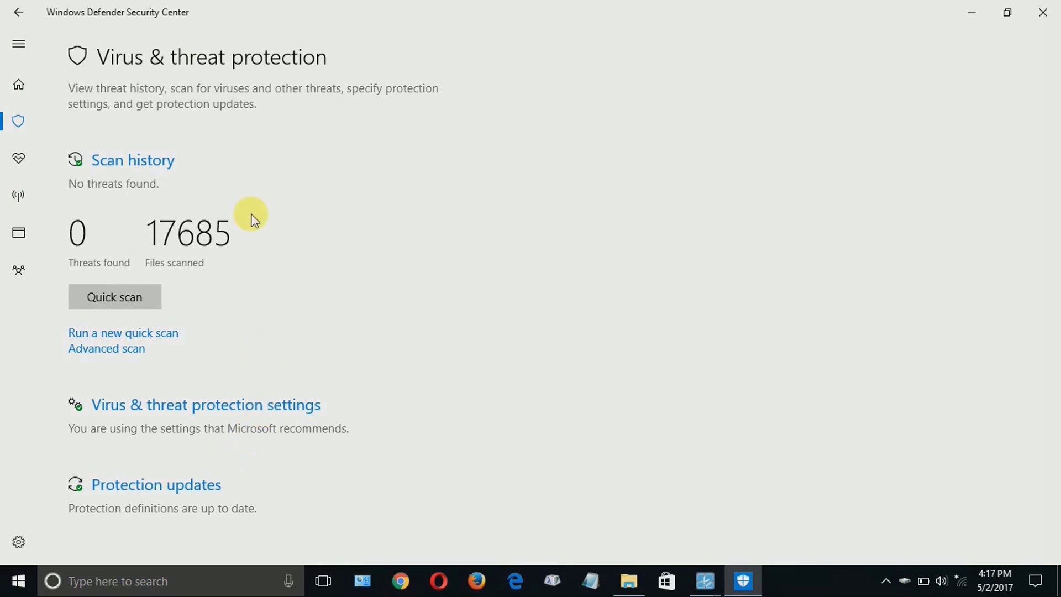
pyautogui.click(17, 81)
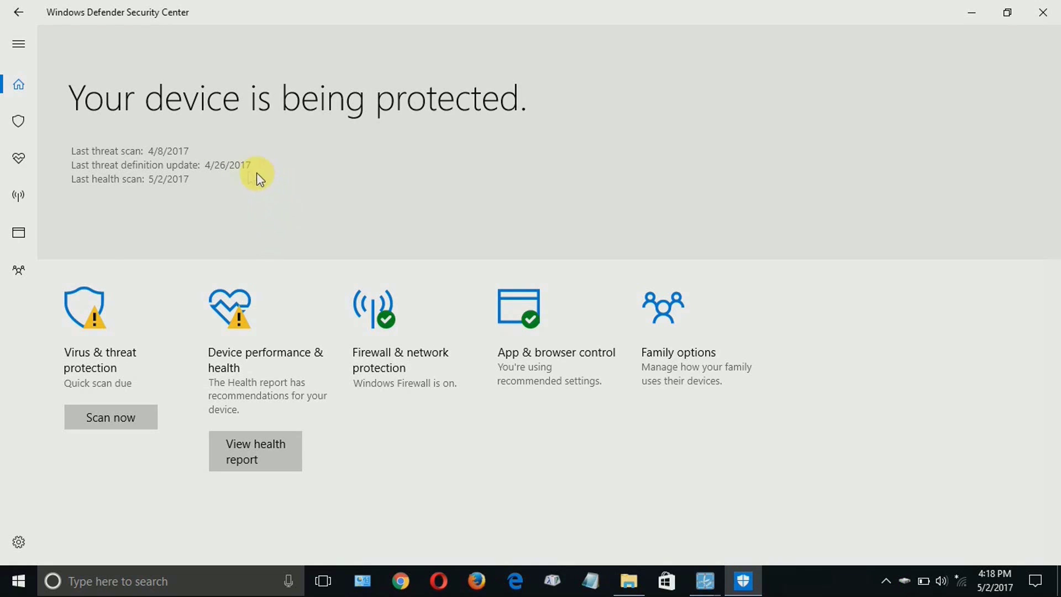
# Step: Review the health report and Fresh start information under Device performance & health, and return to the home page
pyautogui.click(271, 376)
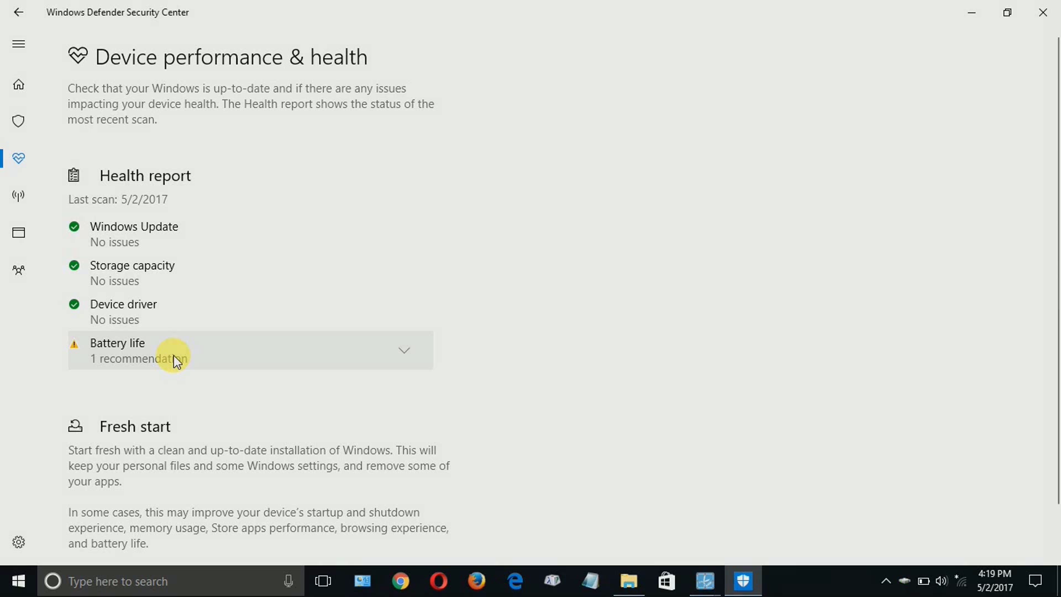
pyautogui.scroll(-2, 175, 434)
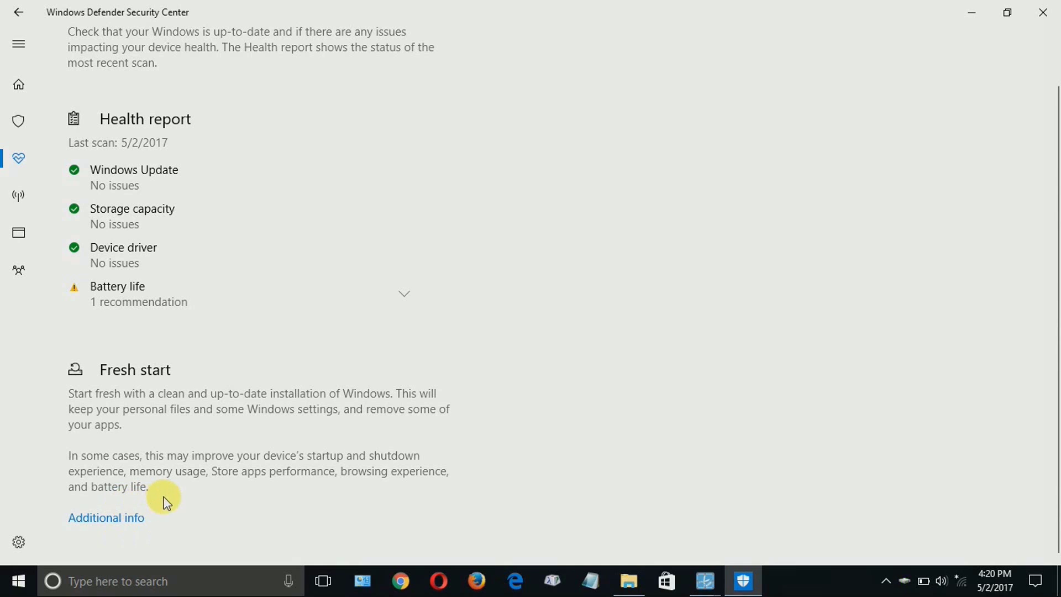
pyautogui.click(20, 87)
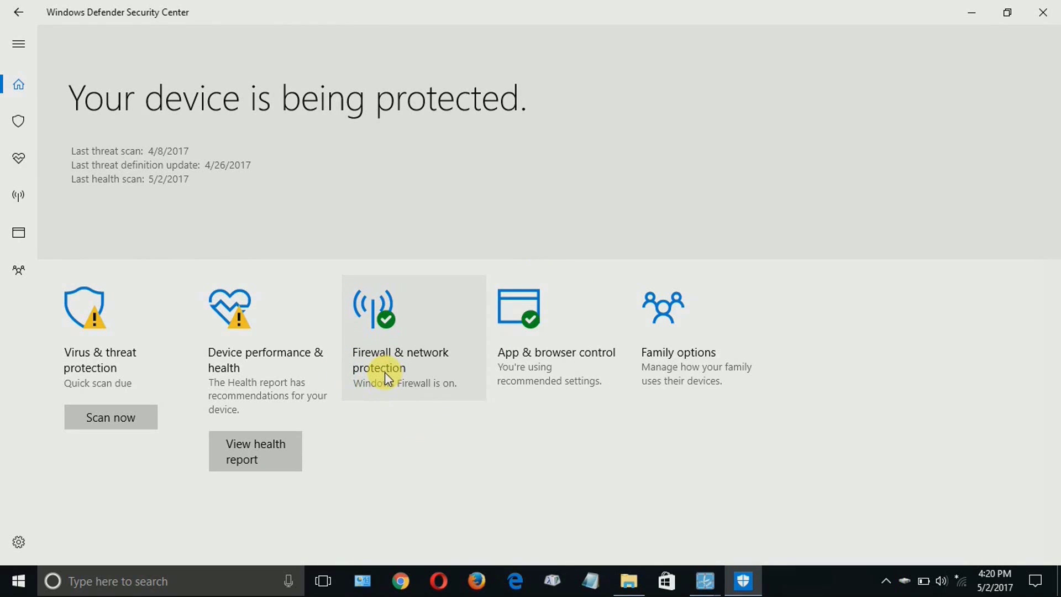
# Step: Examine the firewall settings for the private (discoverable) network under Firewall & network protection
pyautogui.click(388, 337)
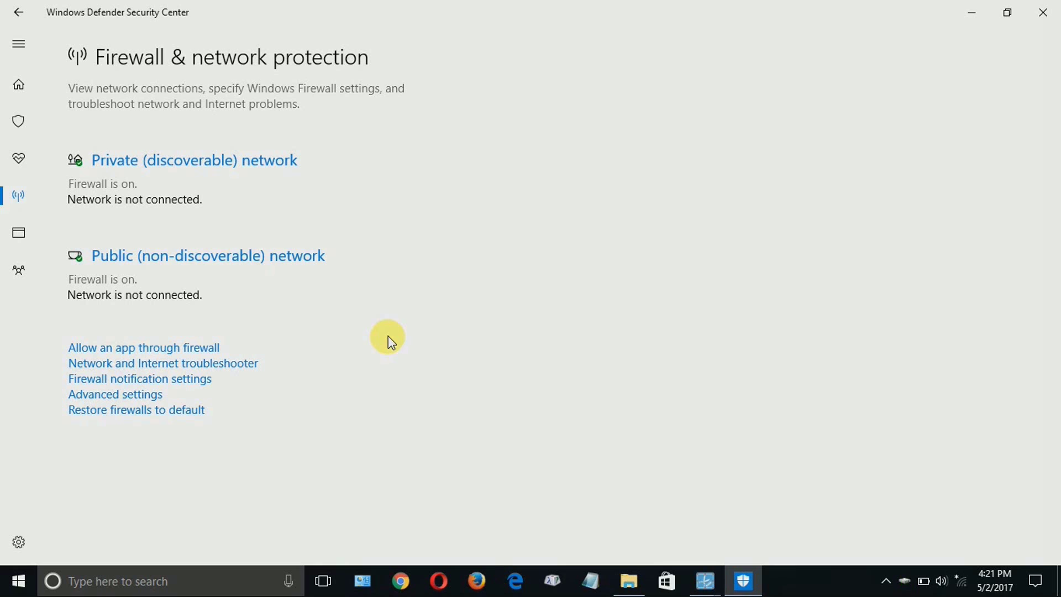
pyautogui.click(205, 164)
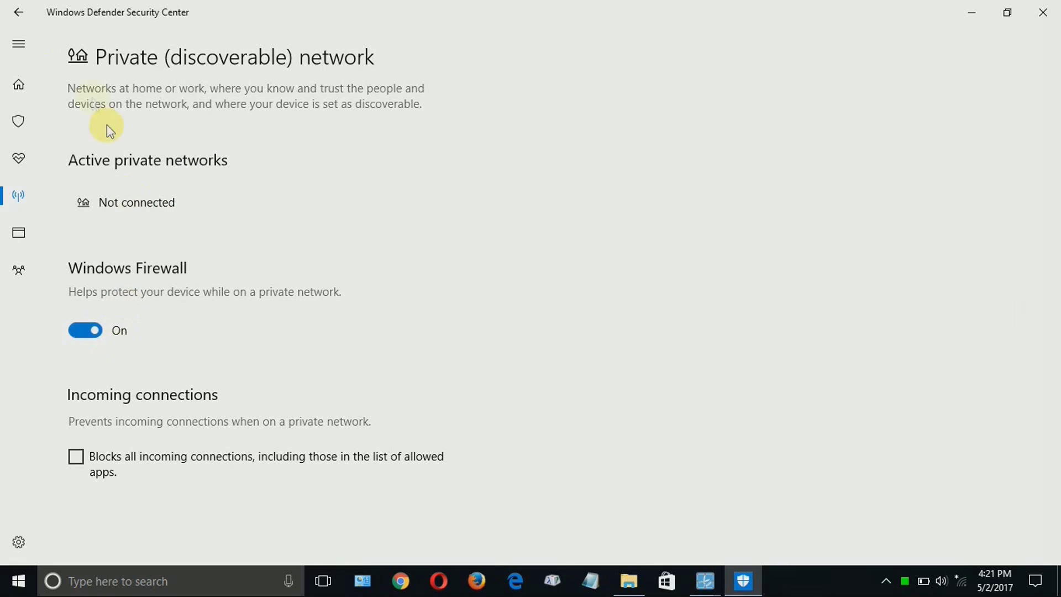
pyautogui.click(16, 14)
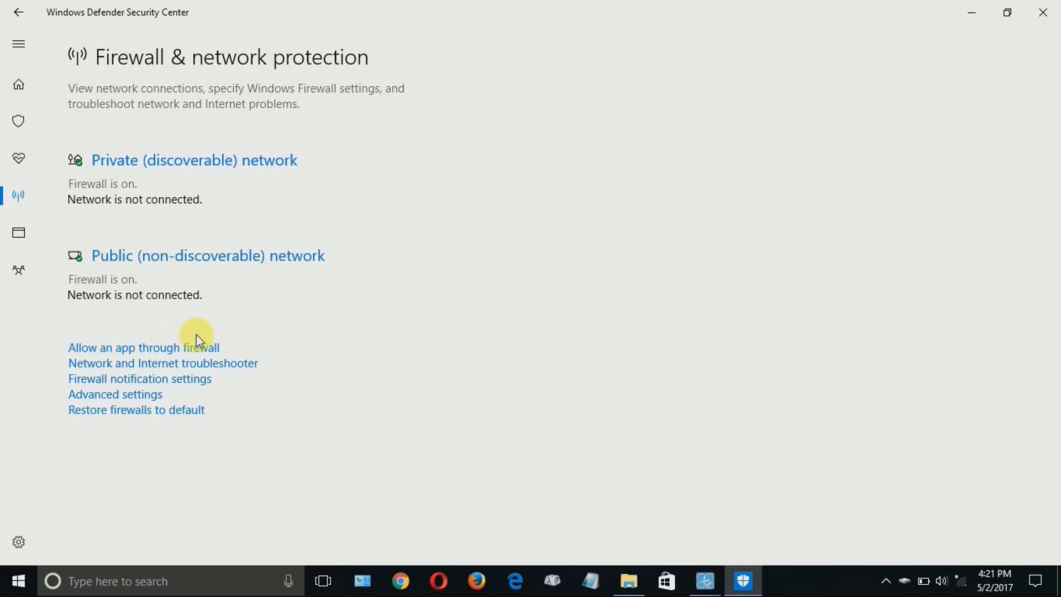
# Step: Examine the public (non-discoverable) network's firewall settings and return to the Firewall & network protection overview
pyautogui.click(201, 258)
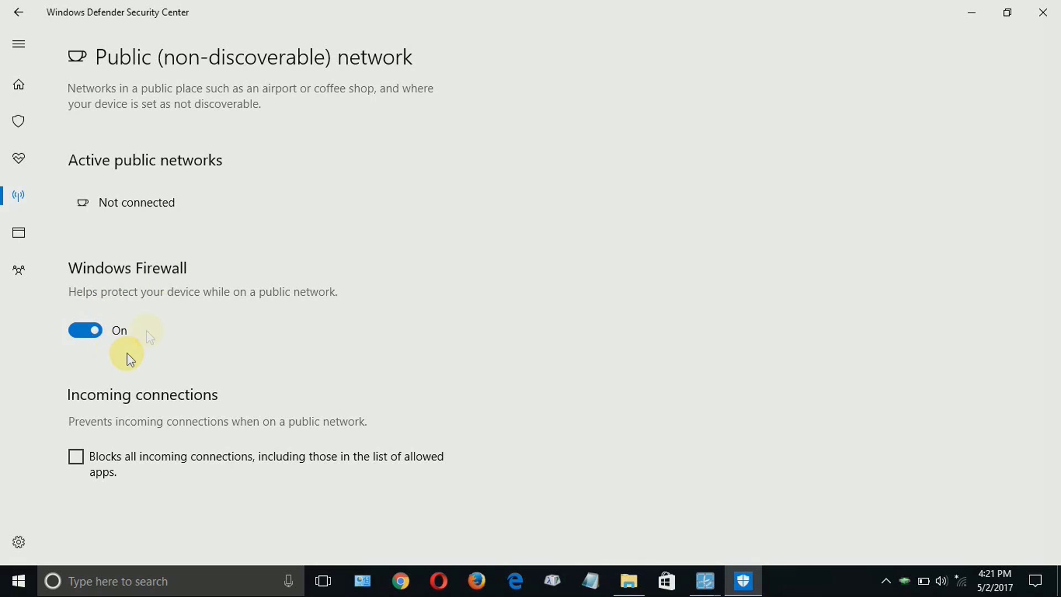
pyautogui.click(19, 13)
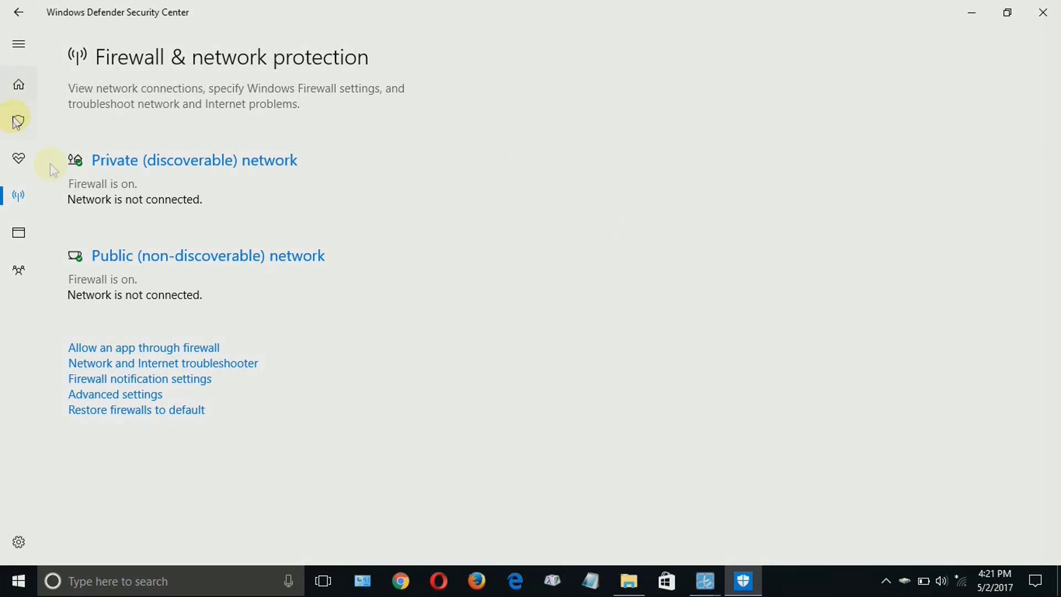
pyautogui.click(17, 12)
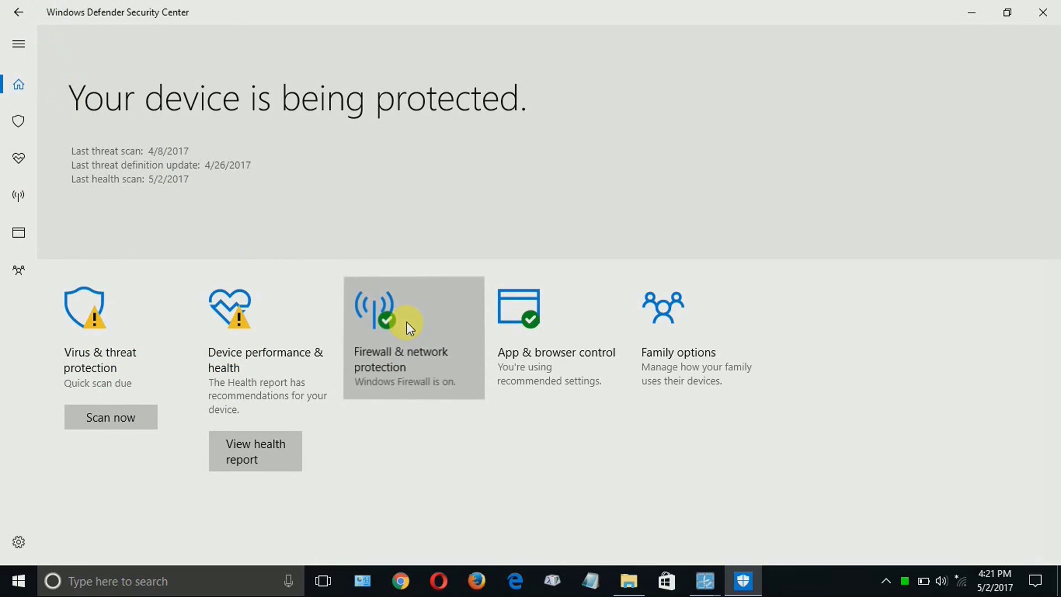
pyautogui.click(410, 328)
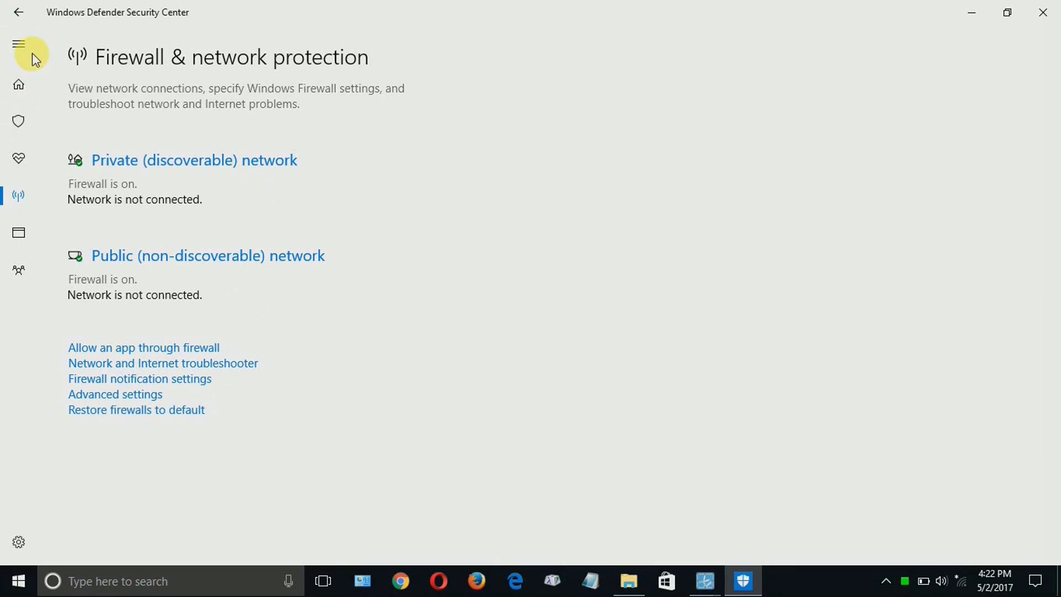
# Step: Examine the SmartScreen settings for apps and files, Microsoft Edge and Windows Store apps under App & browser control, and return to the home page
pyautogui.click(18, 87)
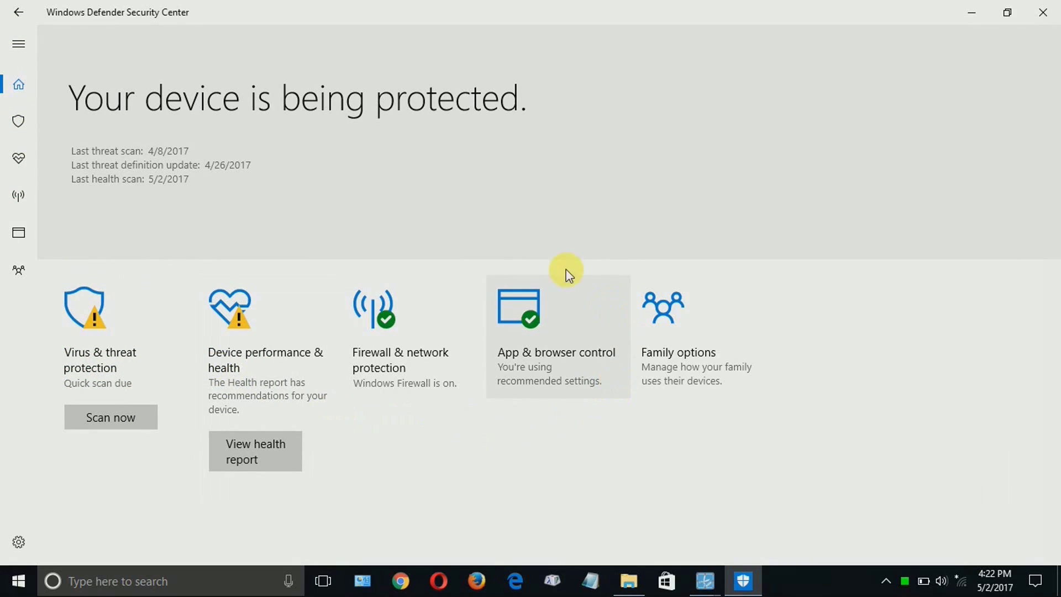
pyautogui.click(560, 330)
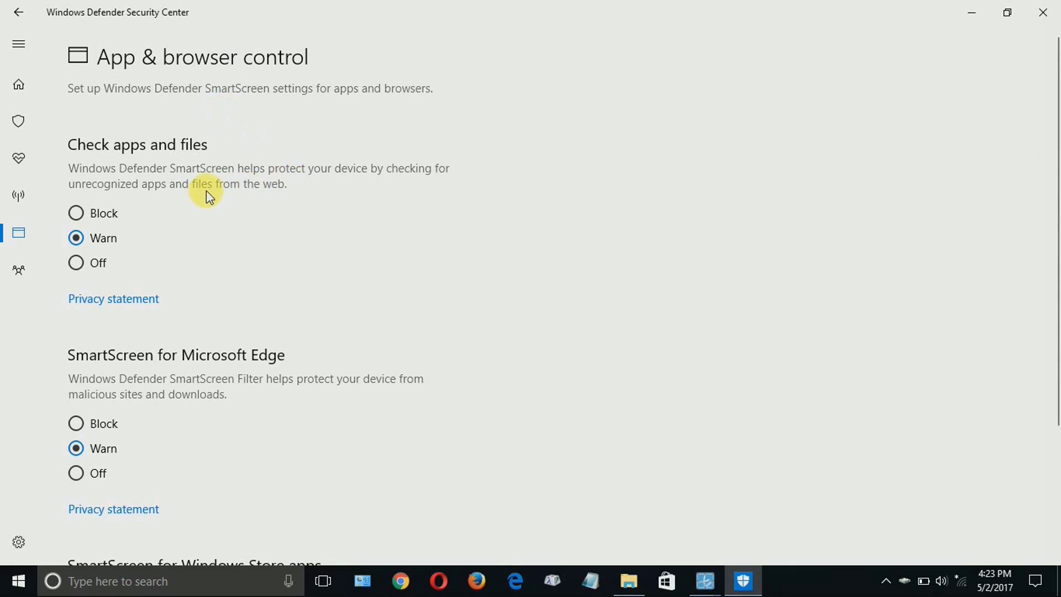
pyautogui.scroll(-3, 204, 195)
pyautogui.scroll(3, 203, 201)
pyautogui.scroll(-3, 255, 377)
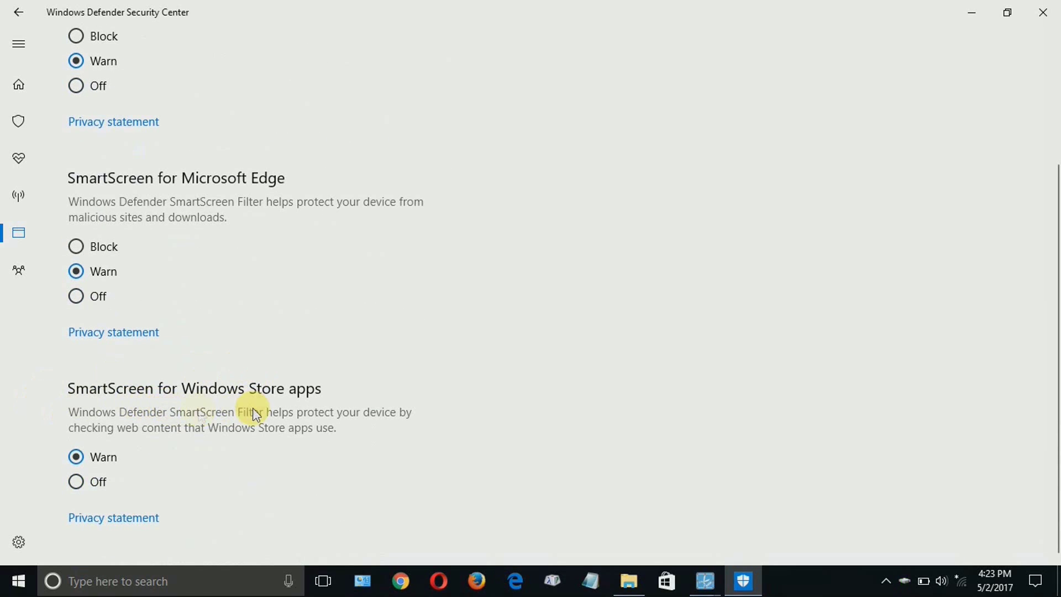
pyautogui.scroll(1, 547, 367)
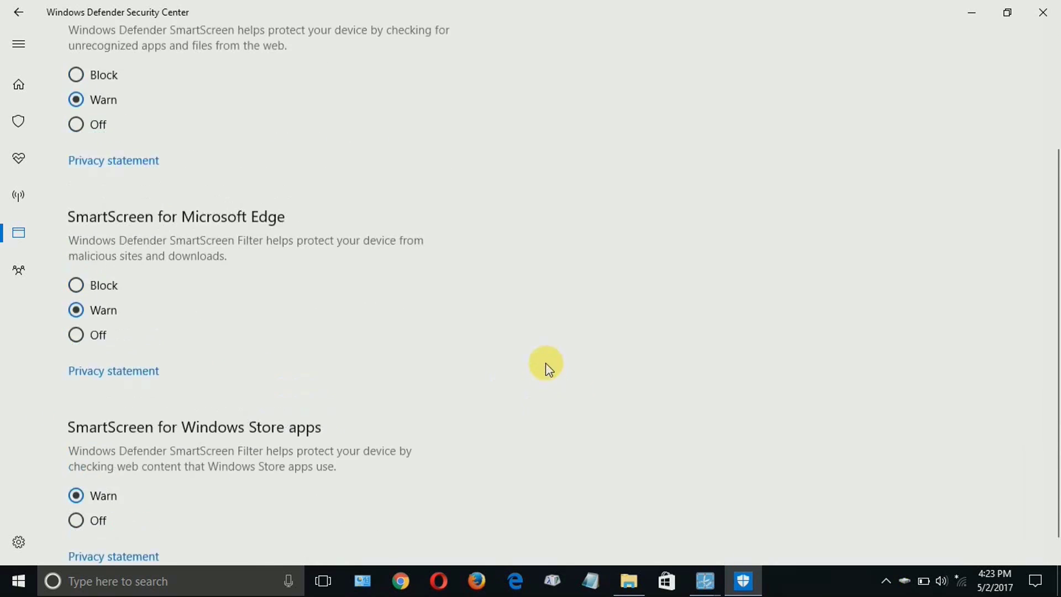
pyautogui.scroll(2, 547, 367)
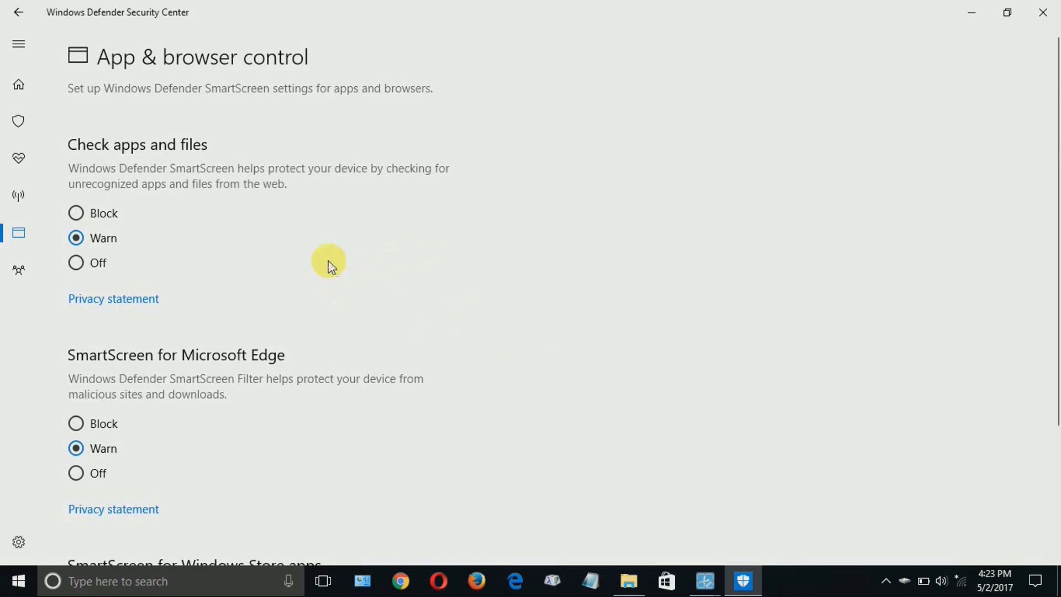
pyautogui.scroll(-3, 325, 258)
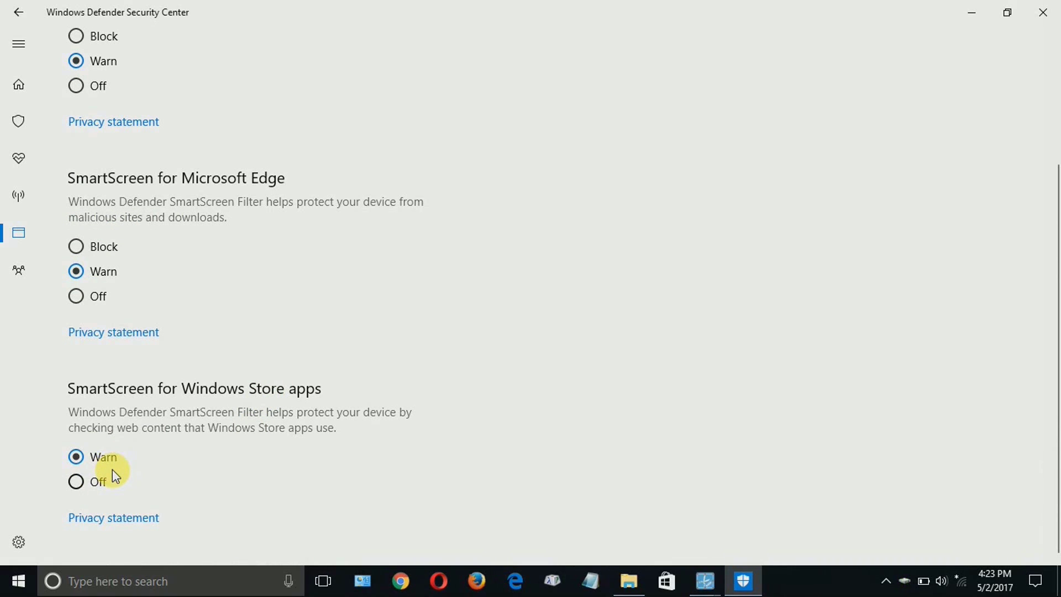
pyautogui.scroll(3, 486, 324)
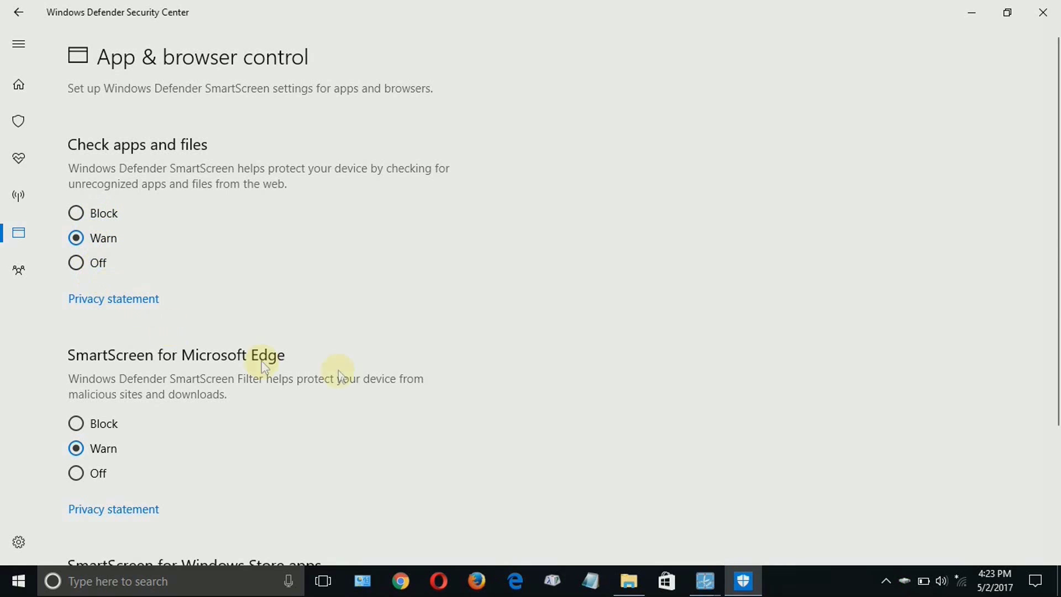
pyautogui.scroll(-3, 228, 220)
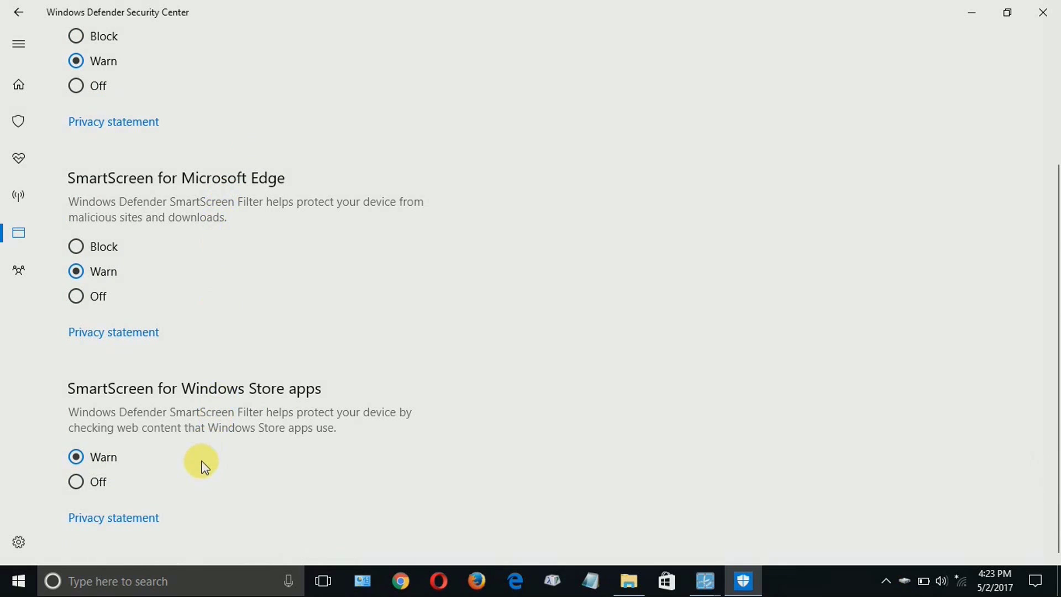
pyautogui.scroll(3, 203, 464)
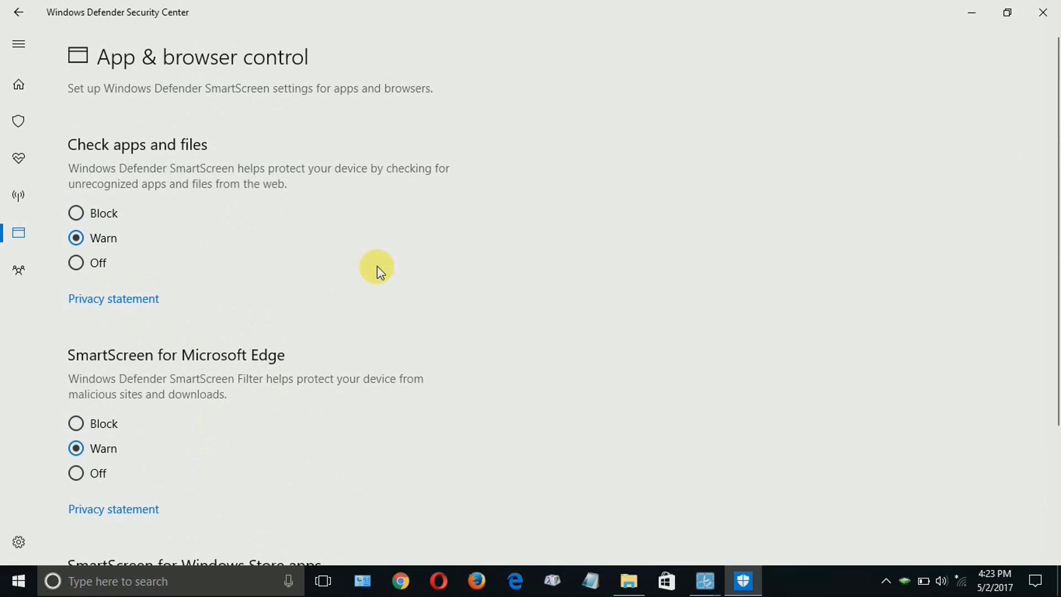
pyautogui.scroll(-3, 381, 271)
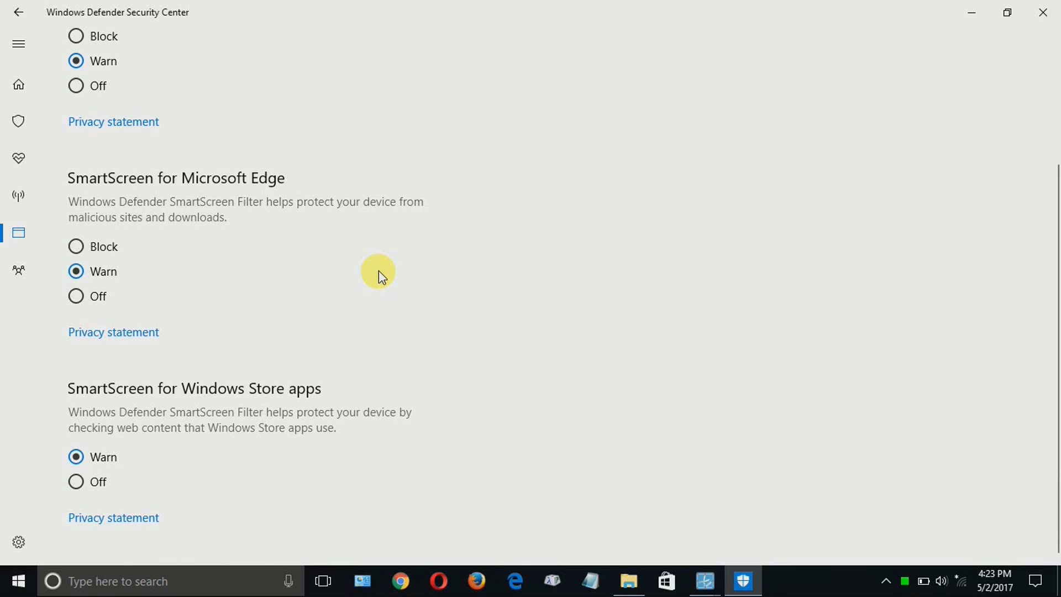
pyautogui.scroll(3, 379, 271)
pyautogui.click(12, 15)
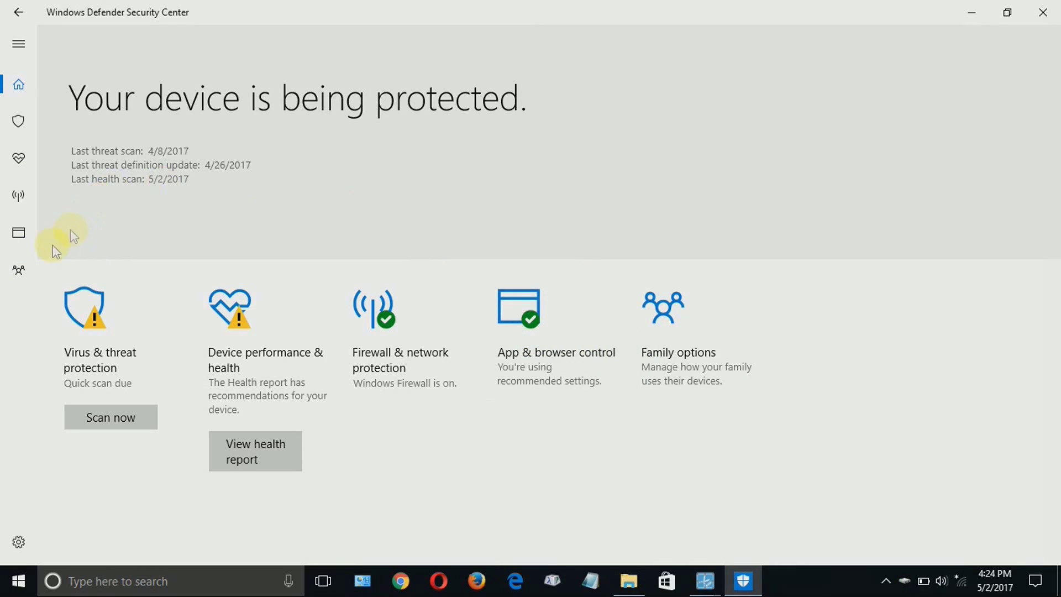
# Step: Review the parental controls and family devices information under Family options, and close the security center
pyautogui.click(17, 273)
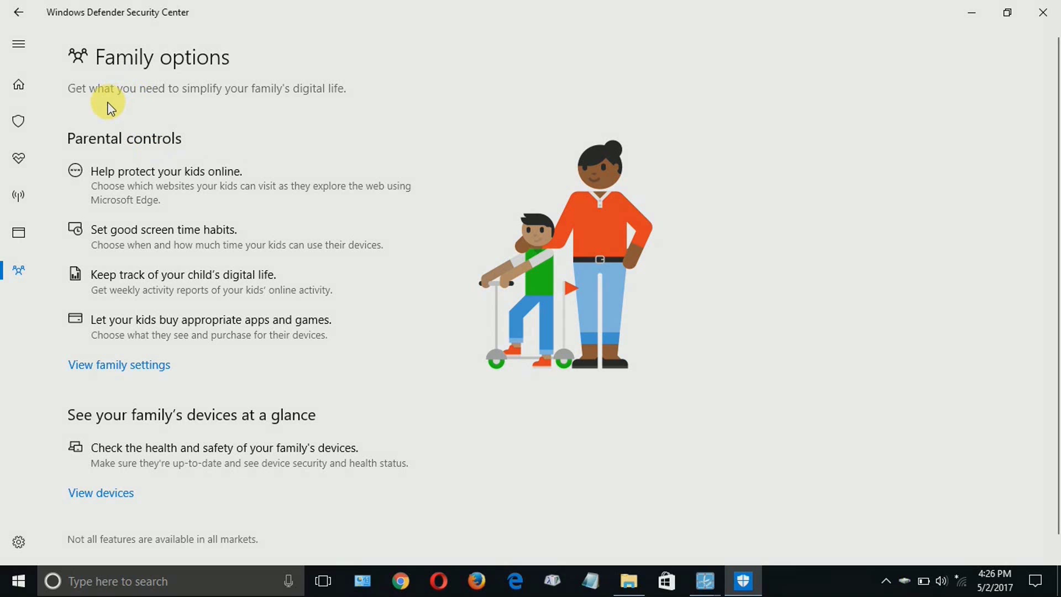
pyautogui.click(18, 84)
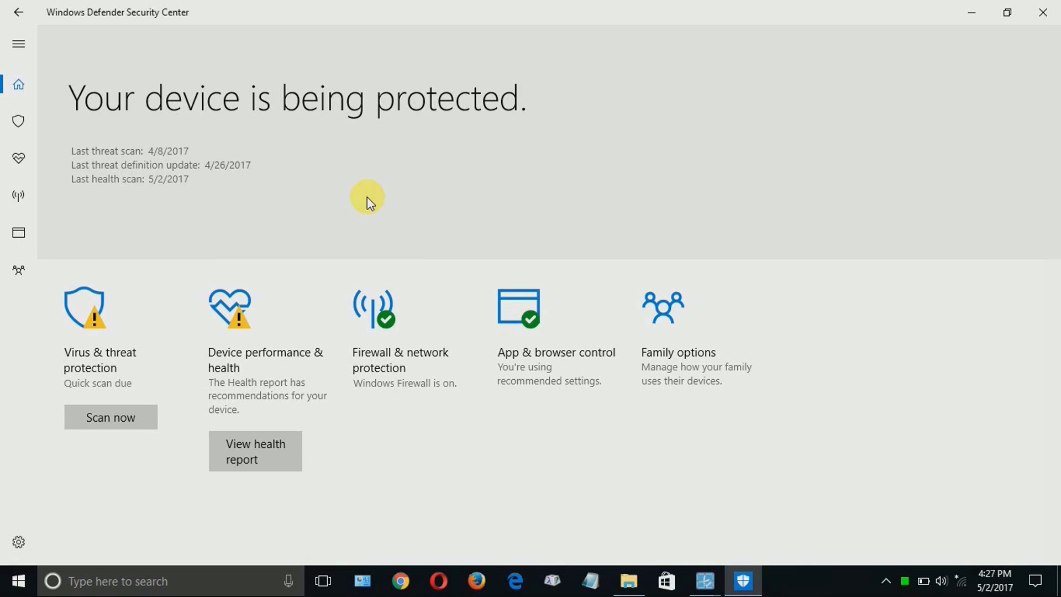
pyautogui.click(1043, 12)
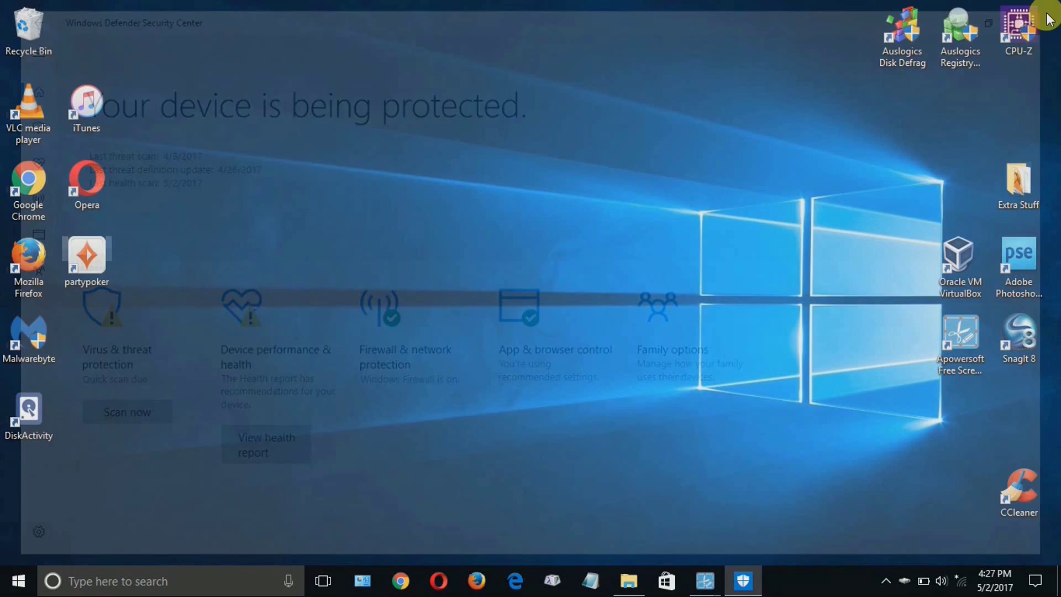